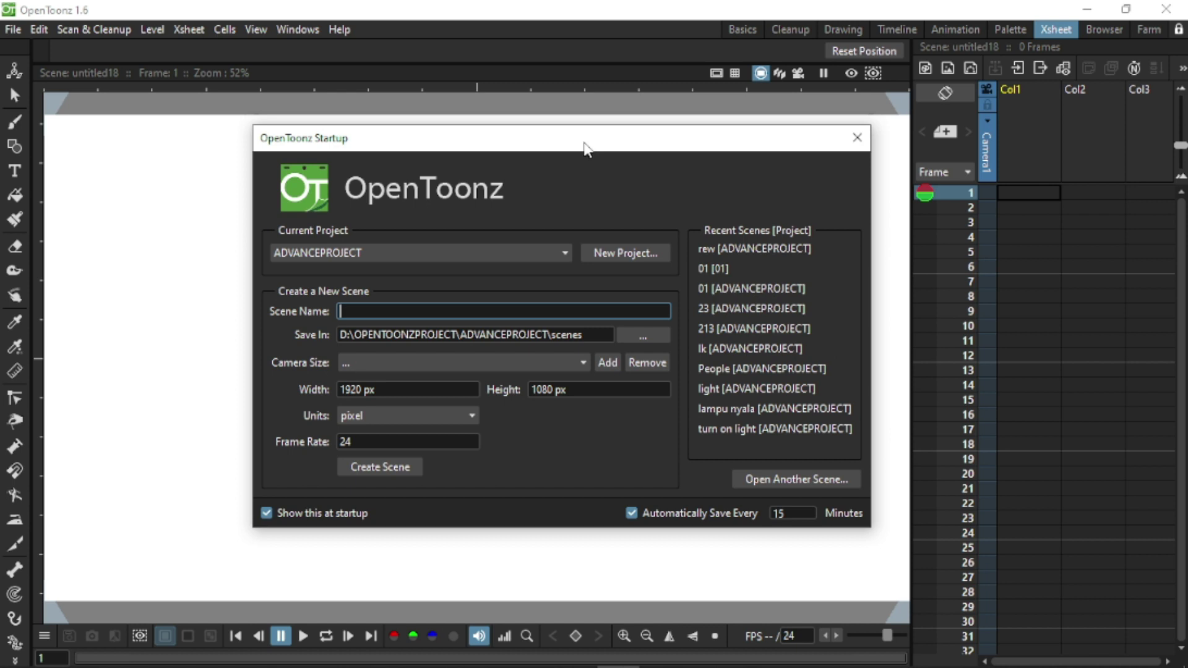
Create a 1920 x 1080 px scene named Gradient at 24 fps in the ADVANCEPROJECT project
{"action": "left_click_drag", "start_coordinate": [782, 148], "coordinate": [801, 178]}
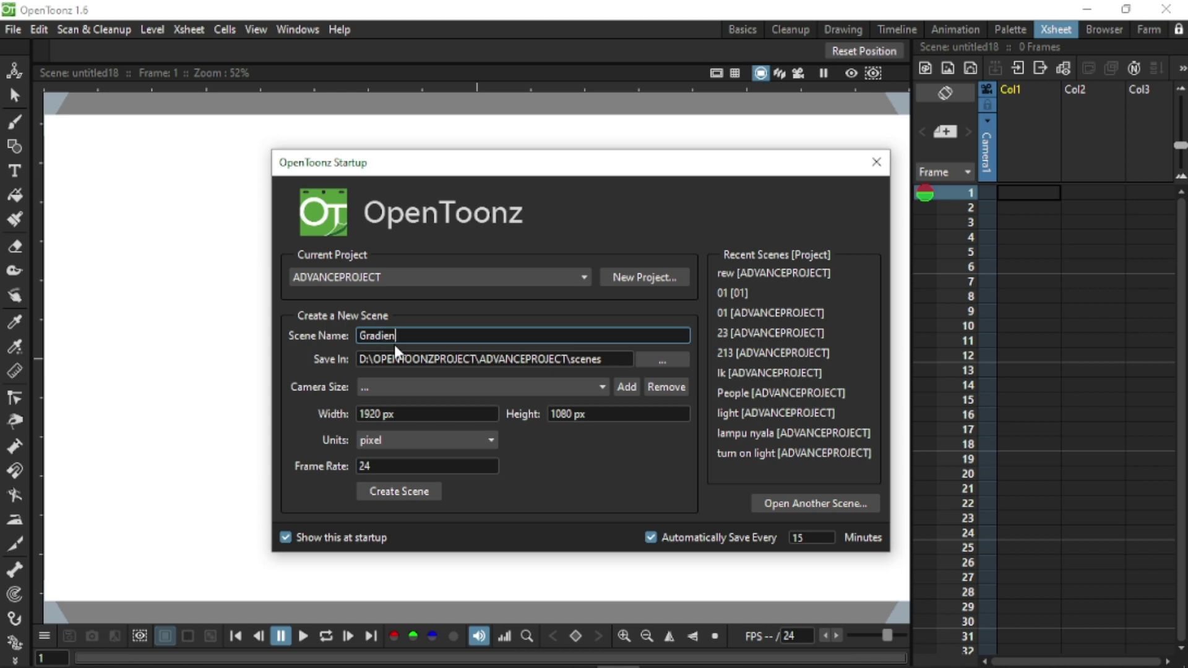
{"action": "left_click", "coordinate": [391, 499]}
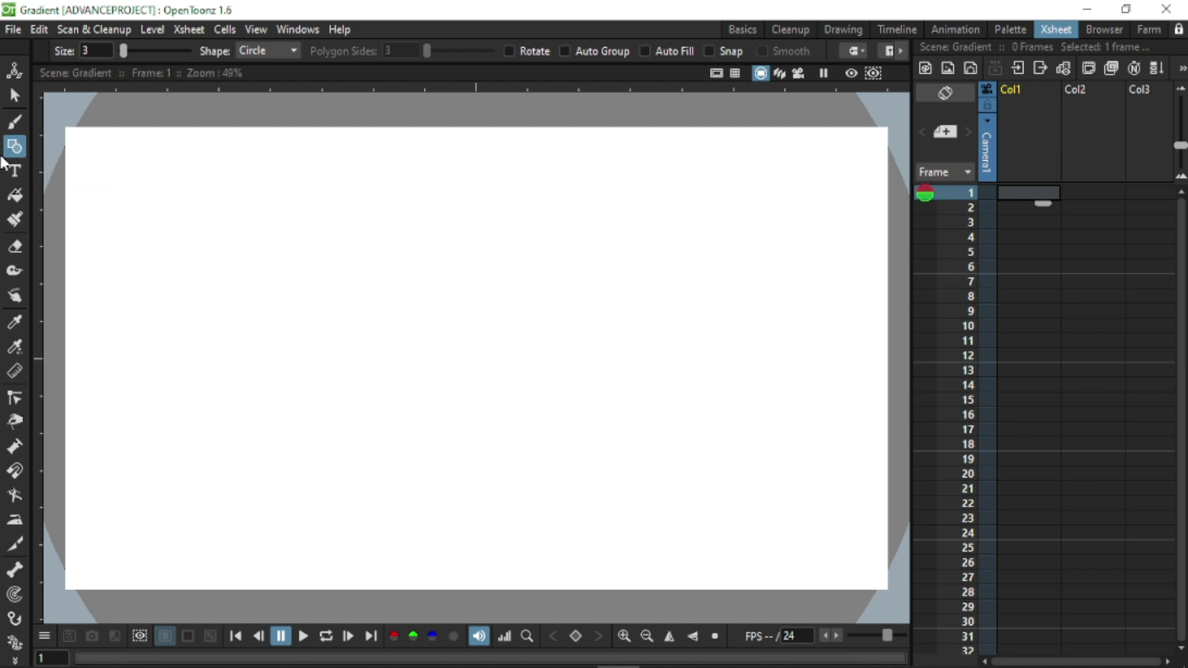
Draw a circle outline with size 3 in the upper-left part of the canvas
{"action": "left_click", "coordinate": [258, 53]}
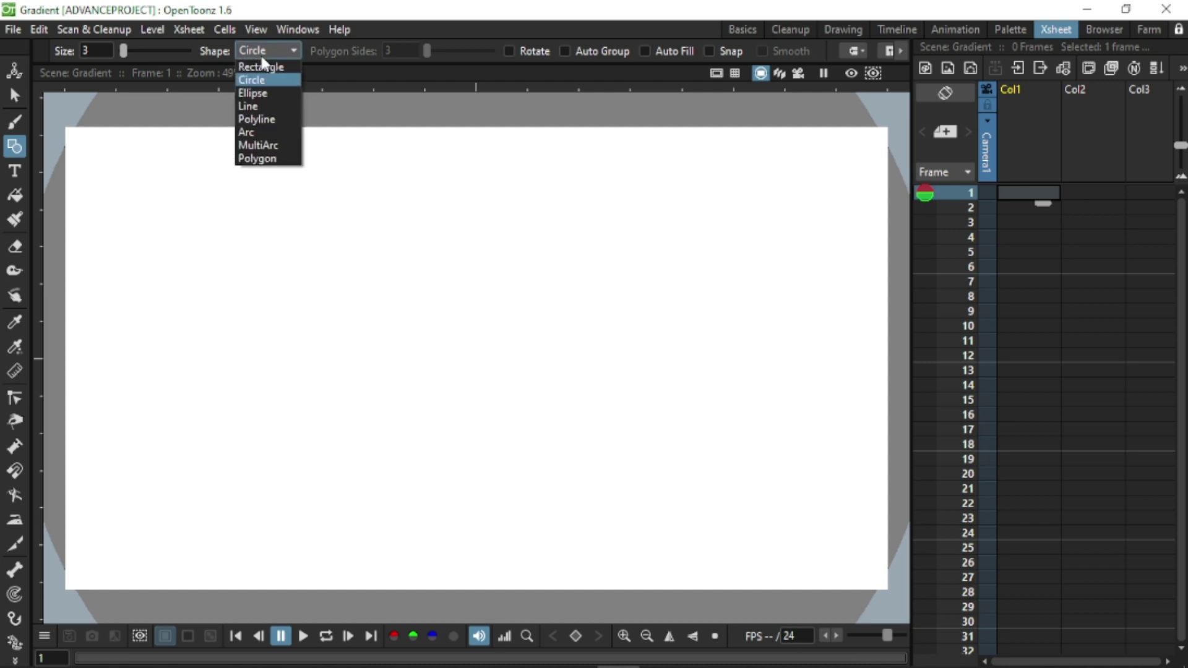
{"action": "left_click", "coordinate": [255, 79]}
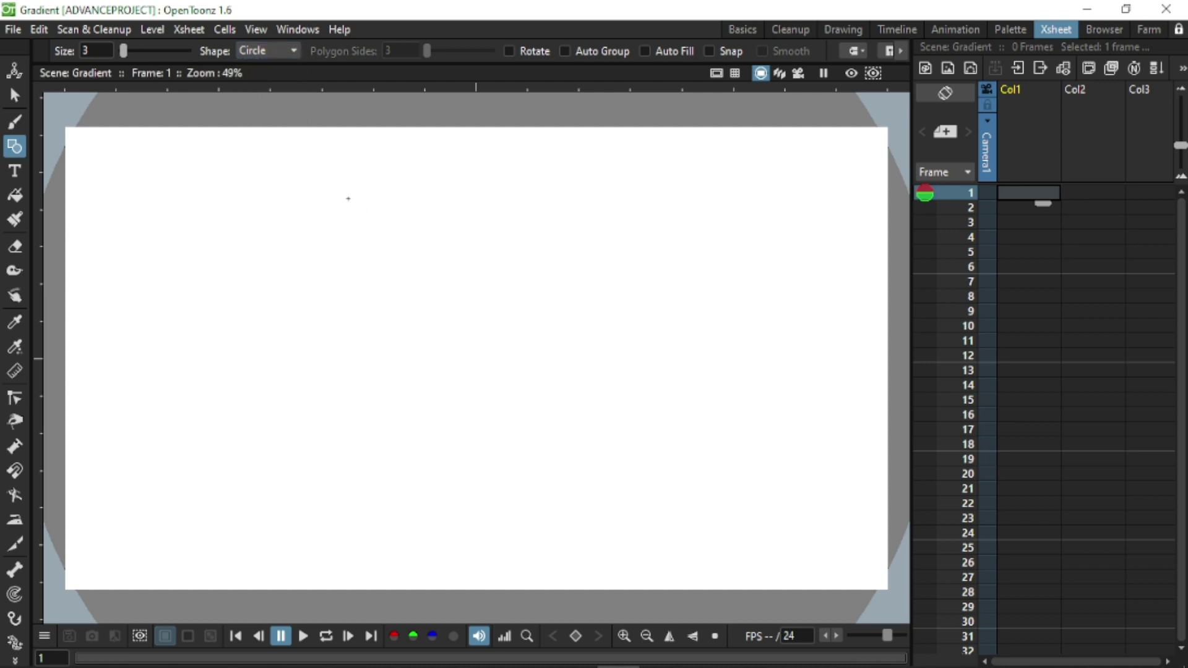
{"action": "mouse_move", "coordinate": [325, 227]}
{"action": "left_mouse_down"}
{"action": "mouse_move", "coordinate": [456, 398]}
{"action": "mouse_move", "coordinate": [390, 313]}
{"action": "left_mouse_up"}
Move the circle to about the middle of the canvas and fill it with black
{"action": "left_click", "coordinate": [14, 95]}
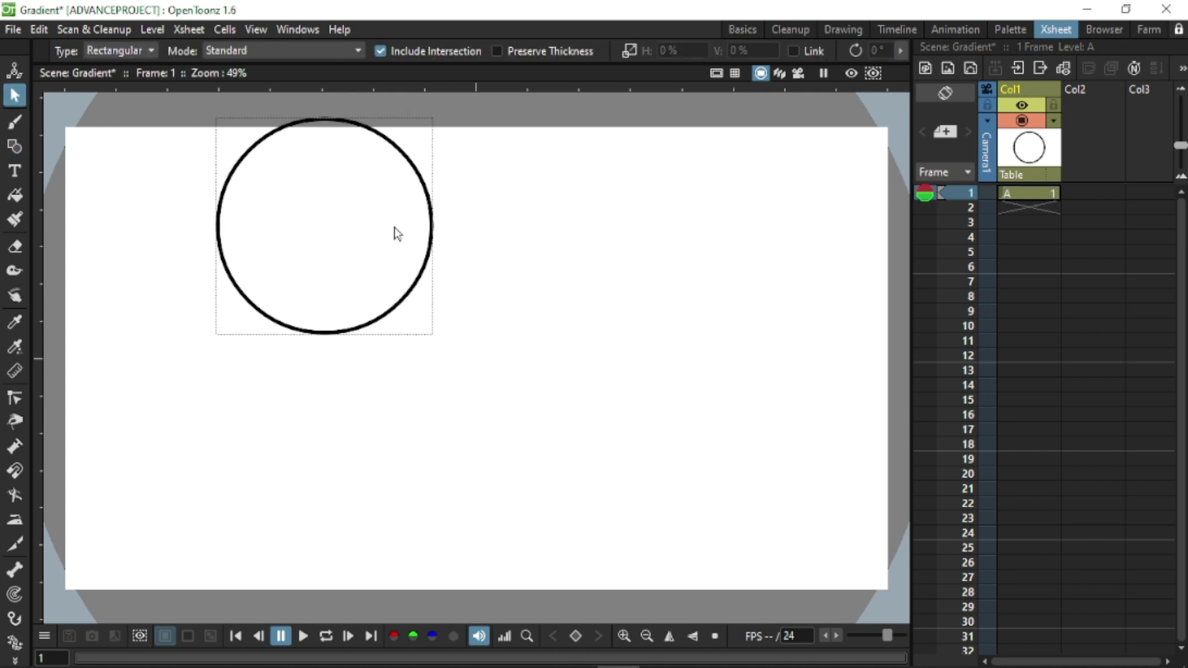
{"action": "left_click", "coordinate": [430, 241]}
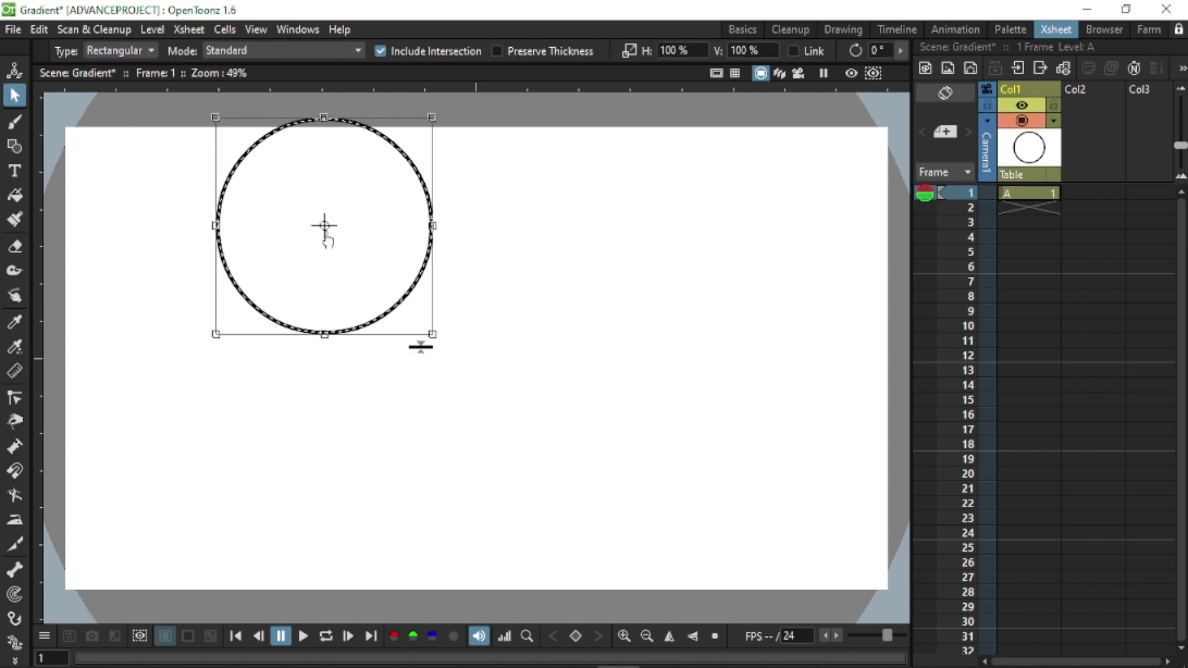
{"action": "left_click_drag", "start_coordinate": [373, 137], "coordinate": [526, 294]}
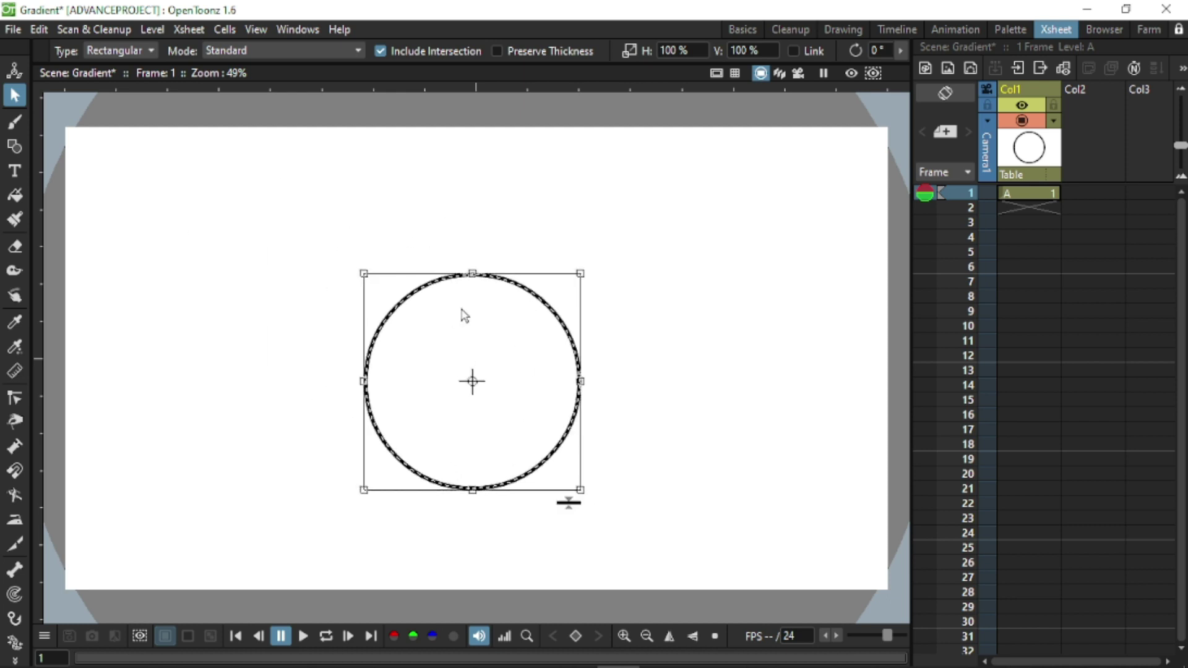
{"action": "left_click", "coordinate": [16, 197]}
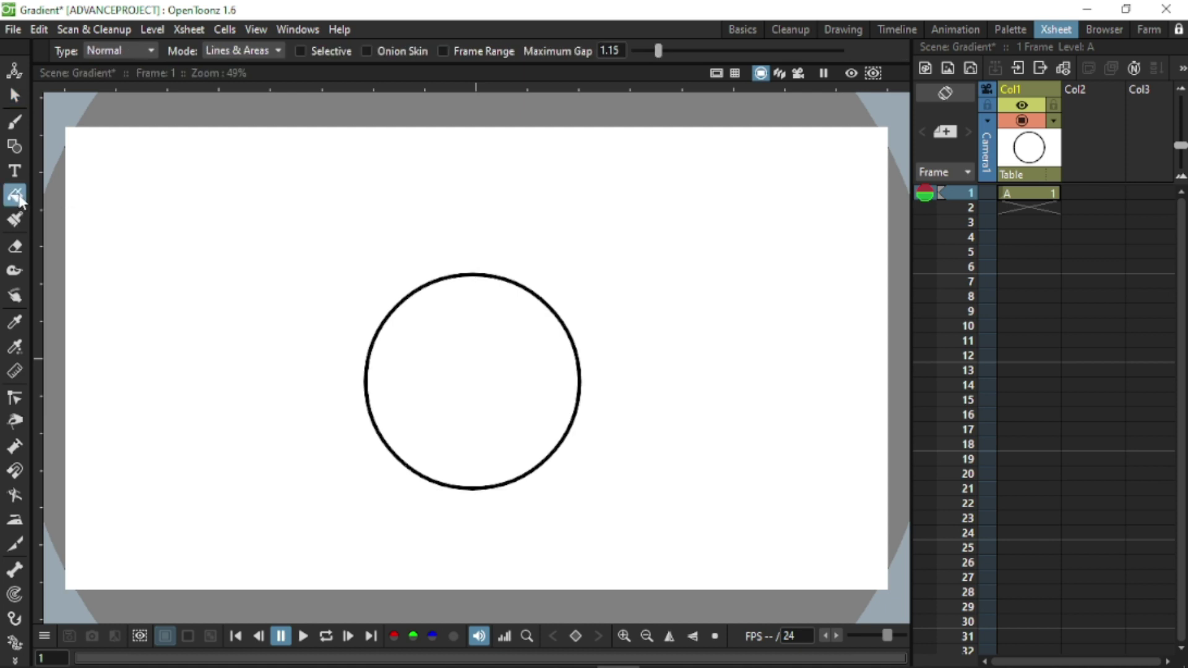
{"action": "left_click", "coordinate": [509, 341]}
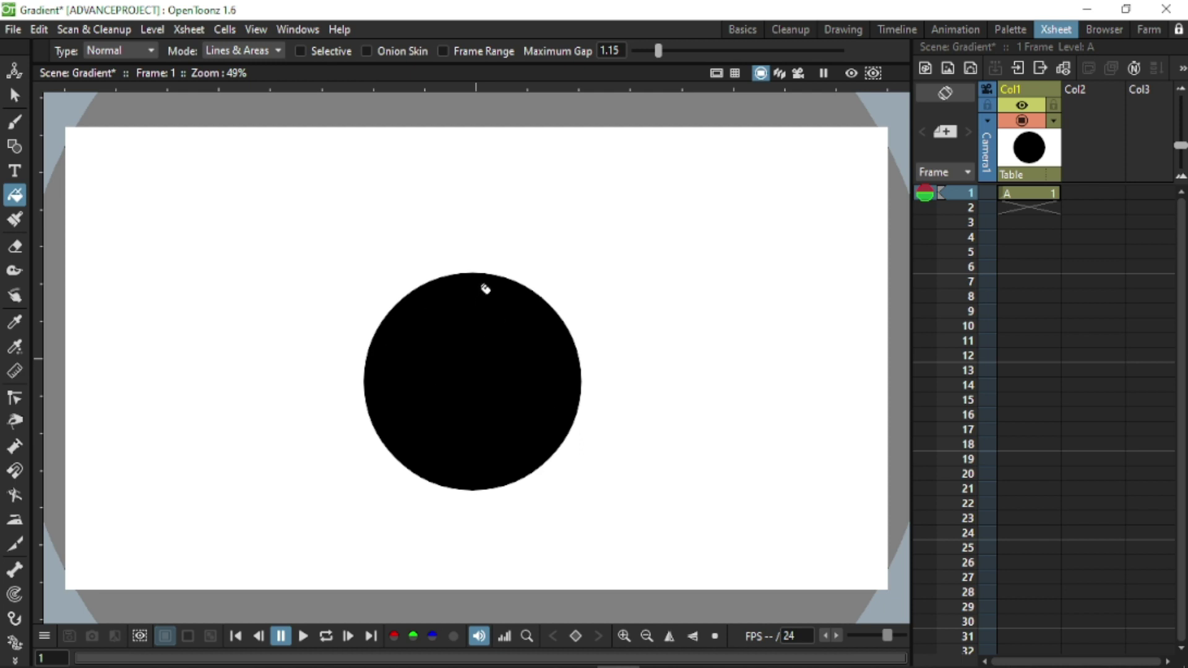
Open the level palette as a floating window, enlarge it and place it beside the black circle
{"action": "left_click", "coordinate": [281, 29]}
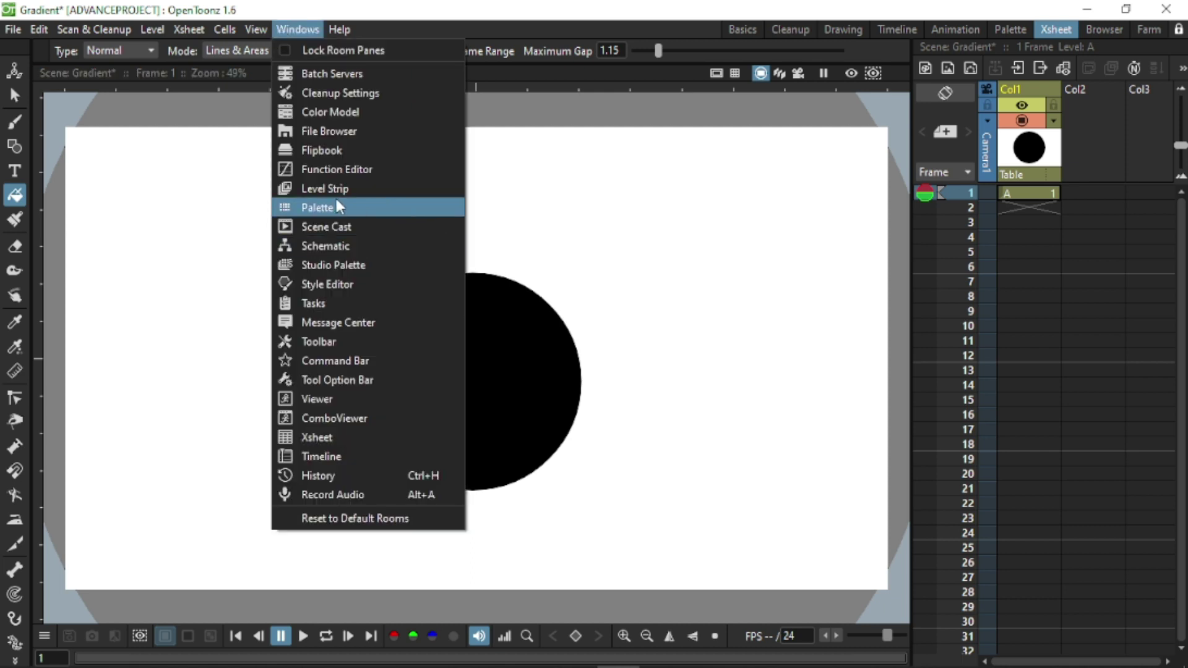
{"action": "mouse_move", "coordinate": [367, 25]}
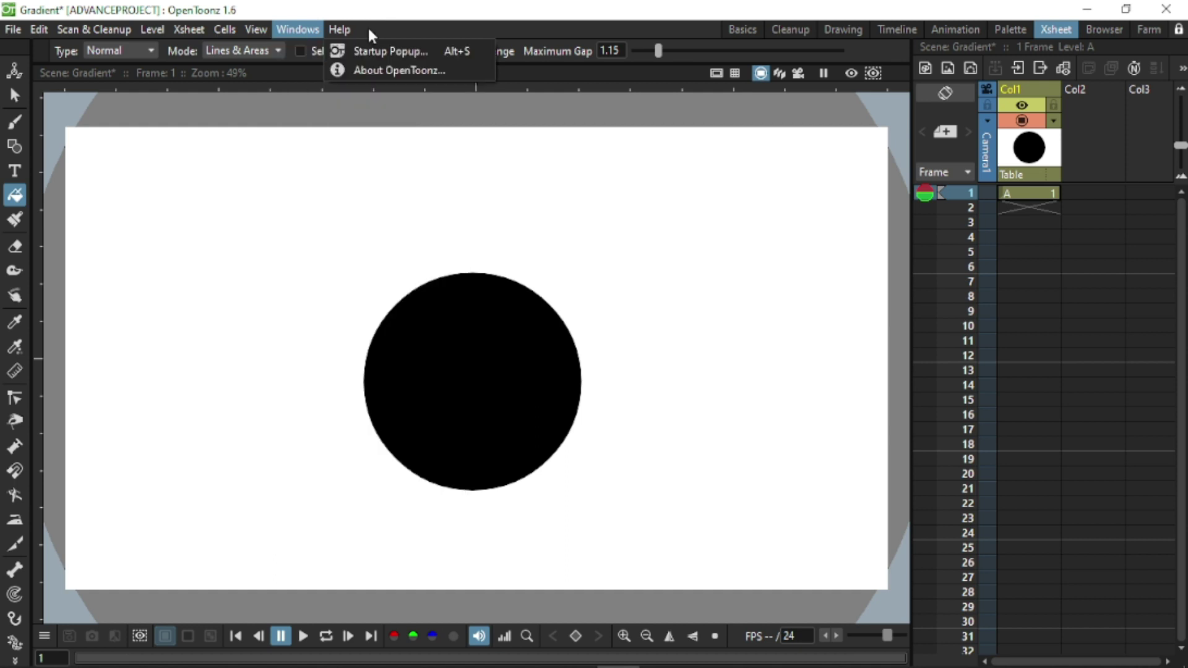
{"action": "mouse_move", "coordinate": [309, 34]}
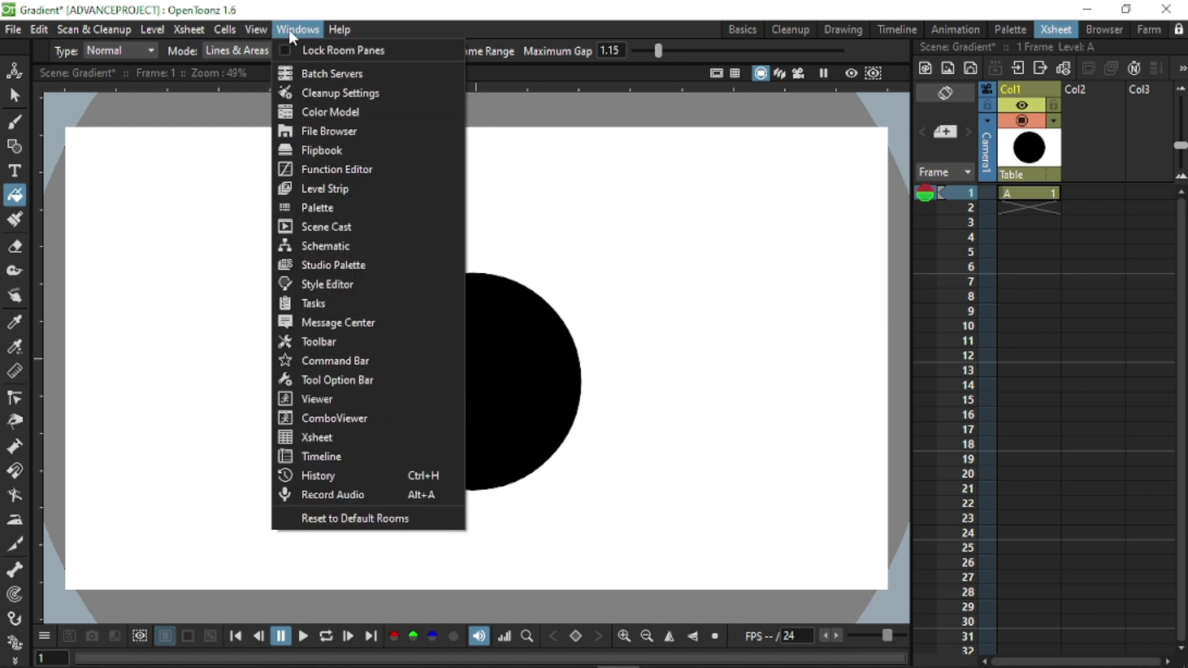
{"action": "left_click", "coordinate": [303, 207]}
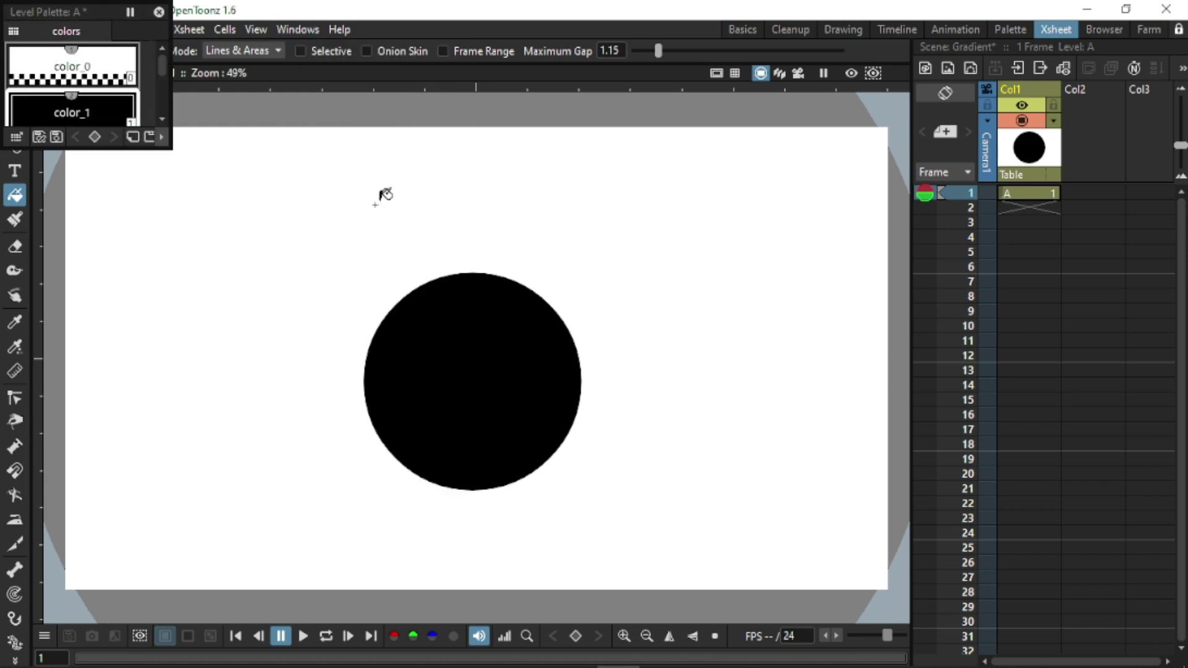
{"action": "left_click_drag", "start_coordinate": [99, 16], "coordinate": [652, 222]}
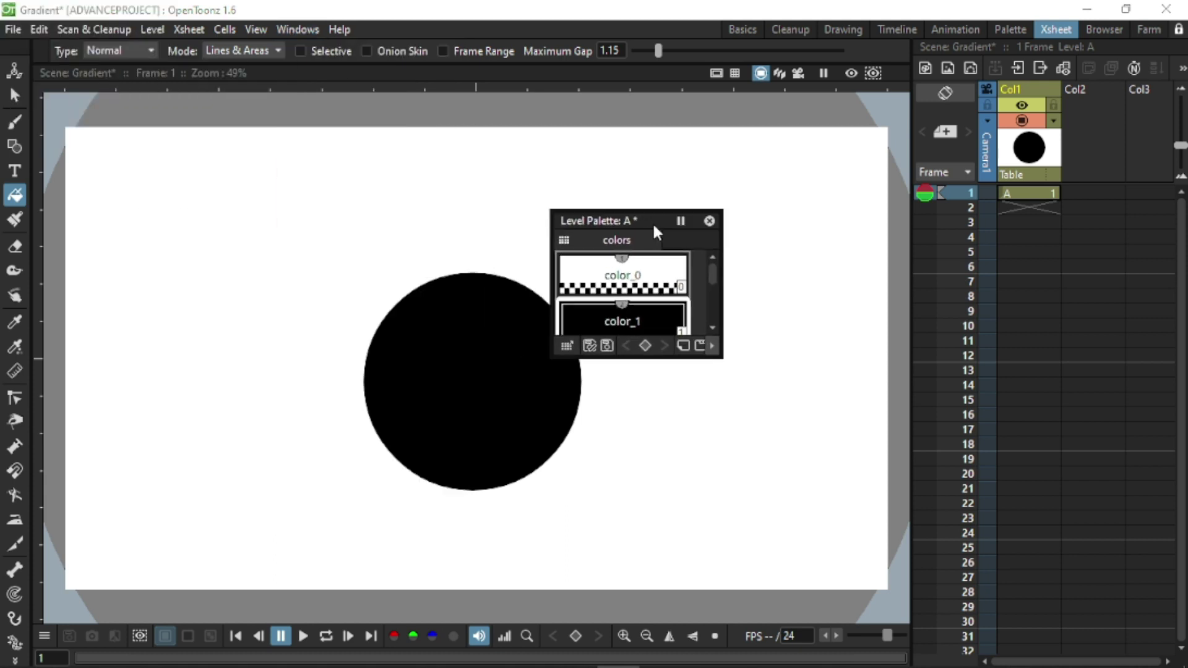
{"action": "left_click_drag", "start_coordinate": [713, 355], "coordinate": [841, 490]}
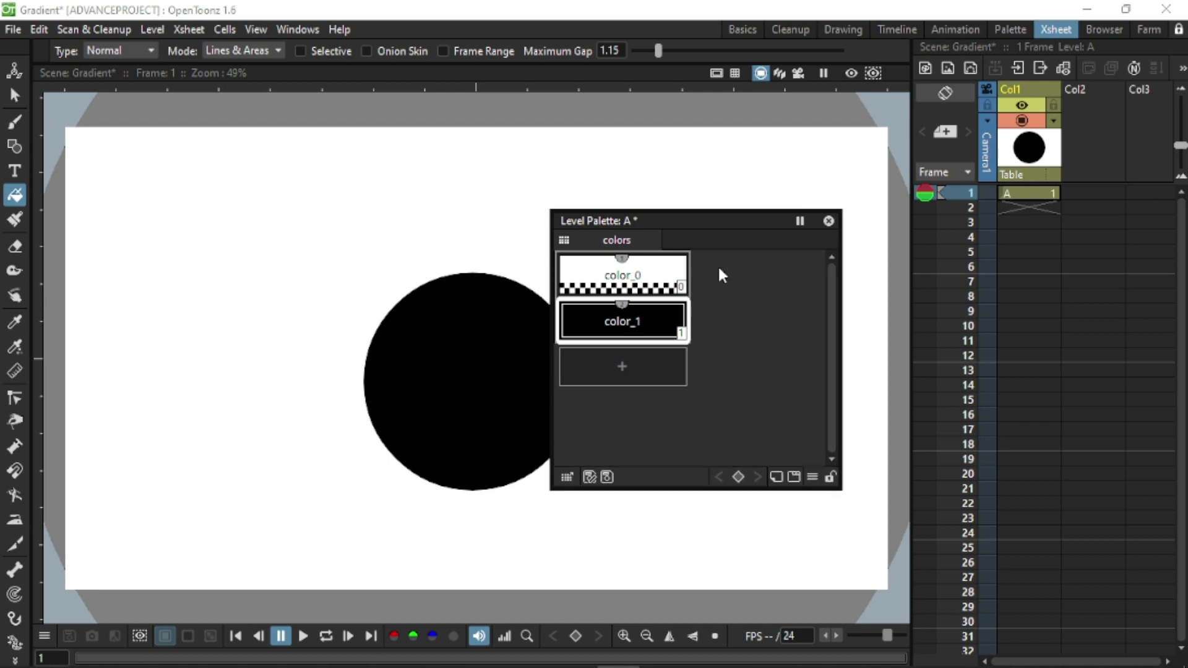
{"action": "left_click_drag", "start_coordinate": [722, 218], "coordinate": [782, 218]}
Add a new style to the level palette and name it grad
{"action": "left_click", "coordinate": [696, 358]}
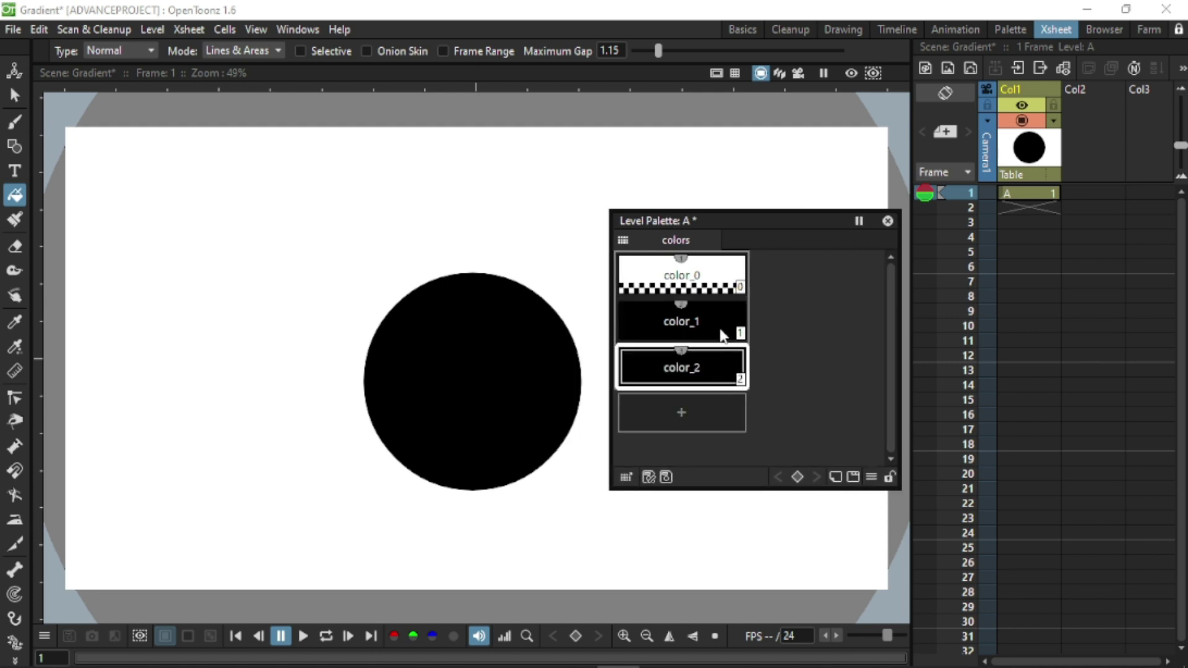
{"action": "double_click", "coordinate": [684, 366]}
{"action": "type", "text": "grad"}
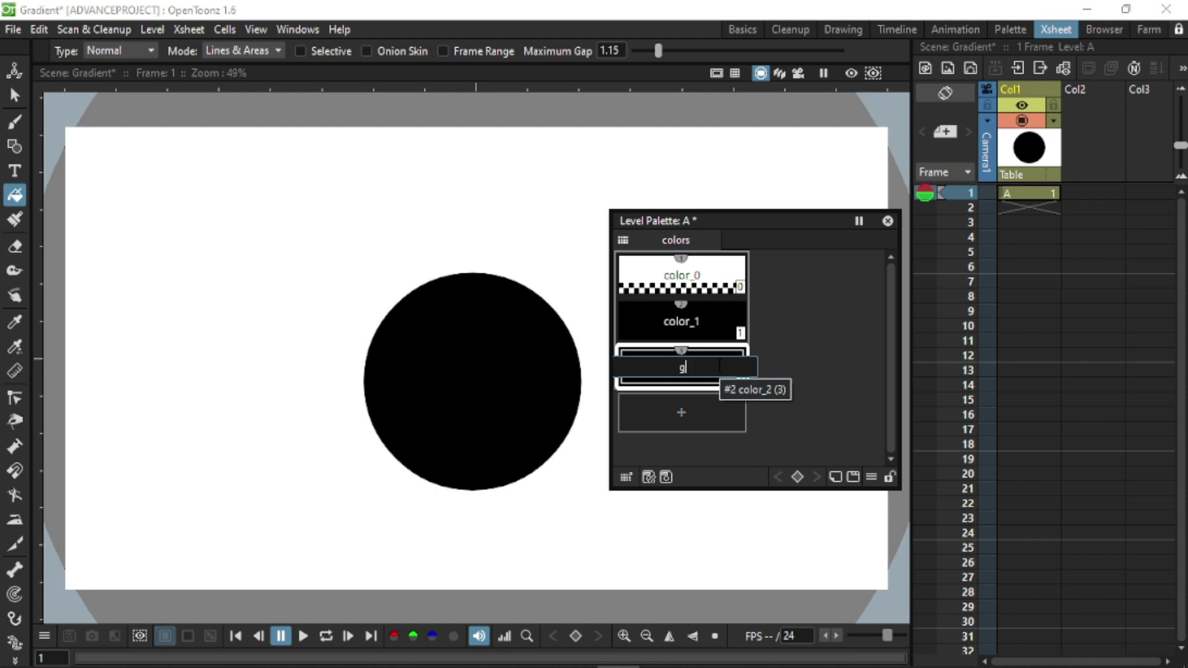
{"action": "key", "text": "Return"}
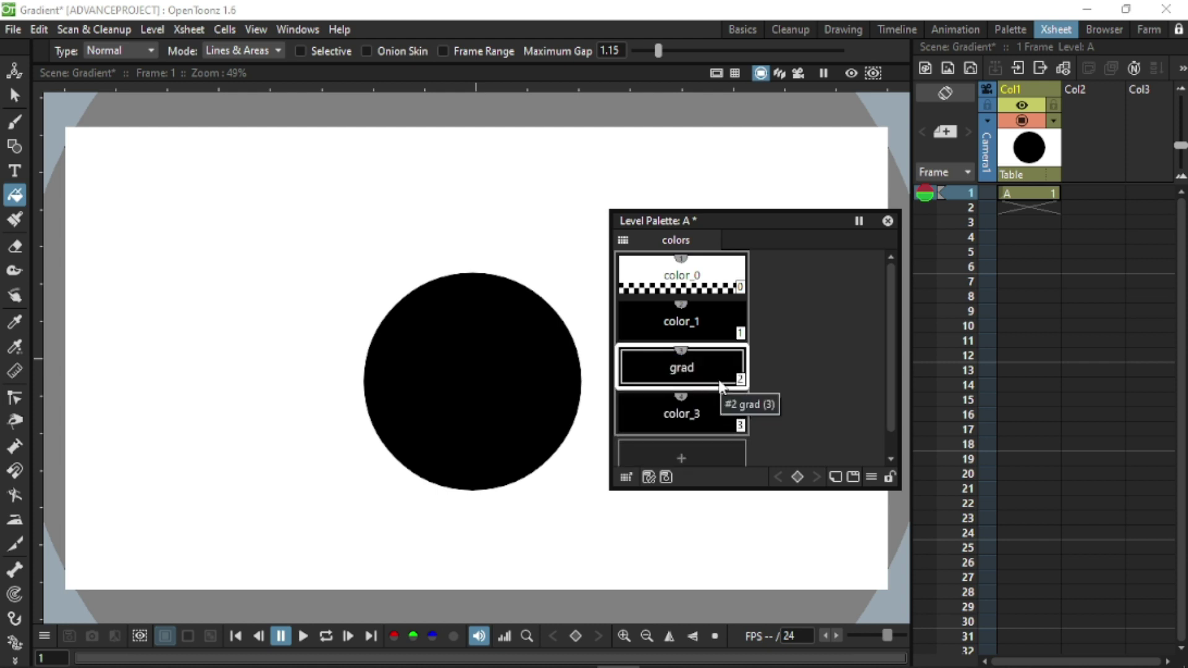
Open the grad style for editing and place its editor beside the palette
{"action": "double_click", "coordinate": [720, 385]}
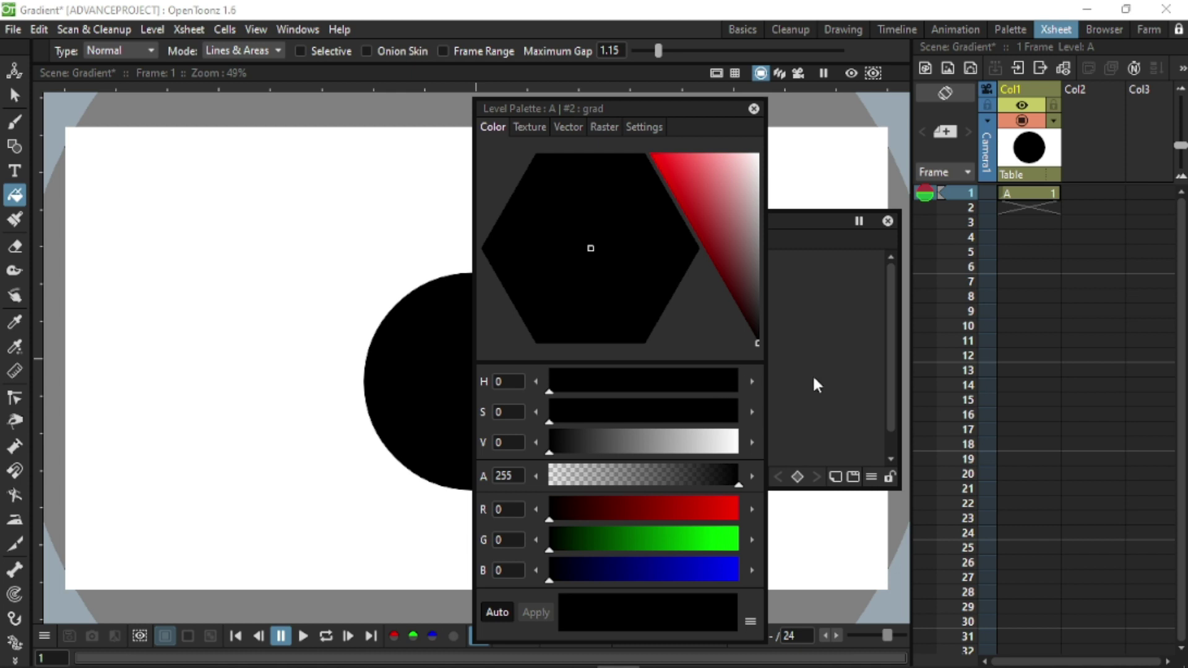
{"action": "left_click", "coordinate": [754, 109]}
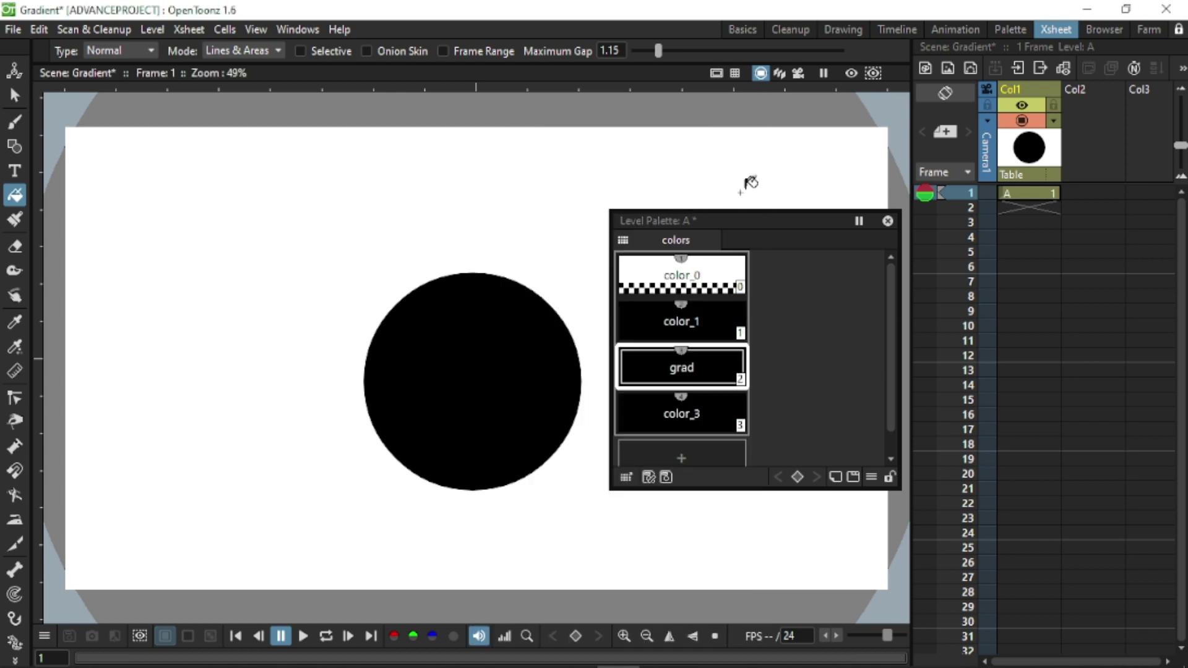
{"action": "double_click", "coordinate": [707, 388]}
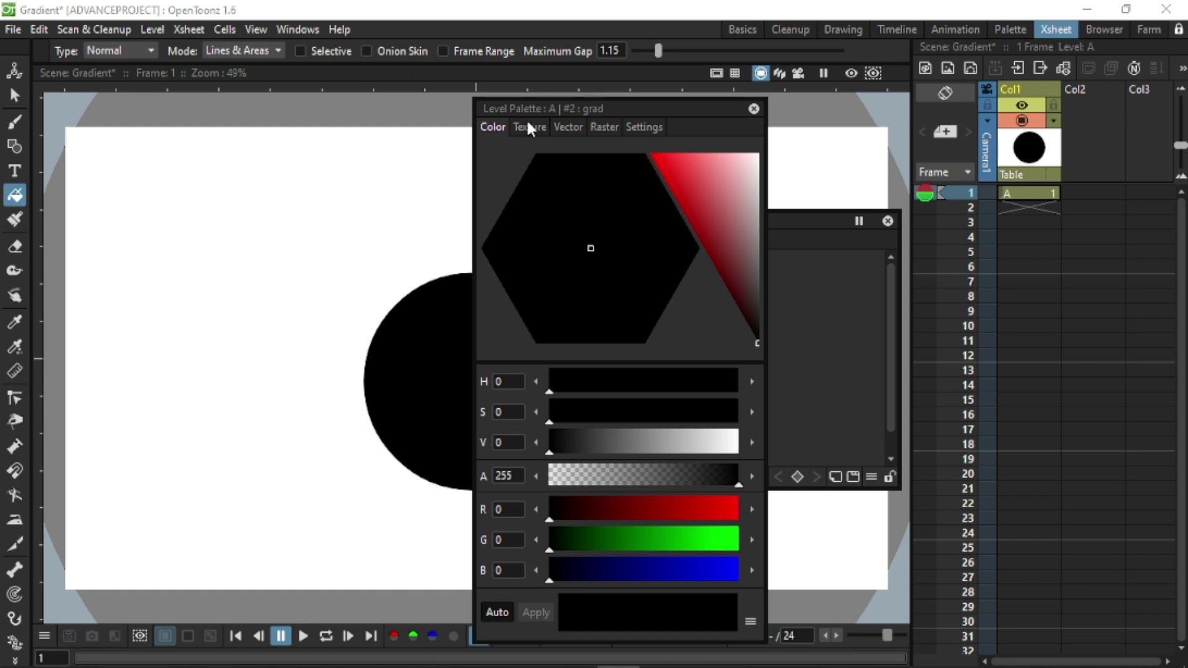
{"action": "left_click_drag", "start_coordinate": [595, 107], "coordinate": [924, 92]}
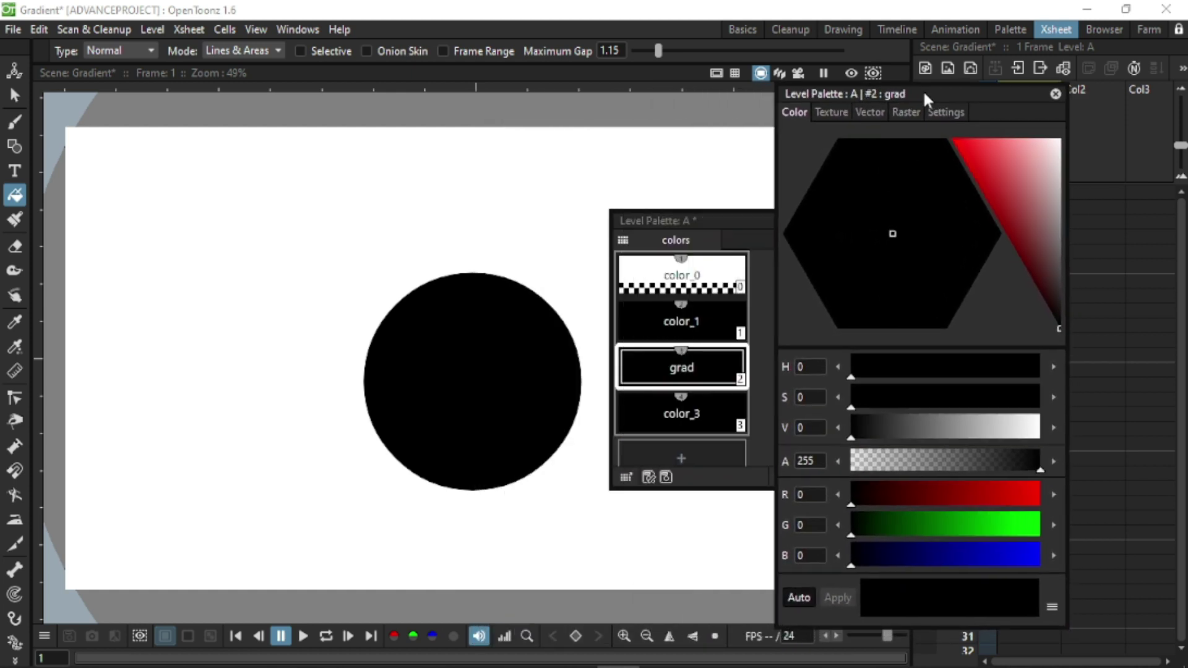
Turn the grad style into the generated vector radial gradient with a green centre and black edge
{"action": "left_click", "coordinate": [873, 113]}
{"action": "left_click", "coordinate": [799, 230]}
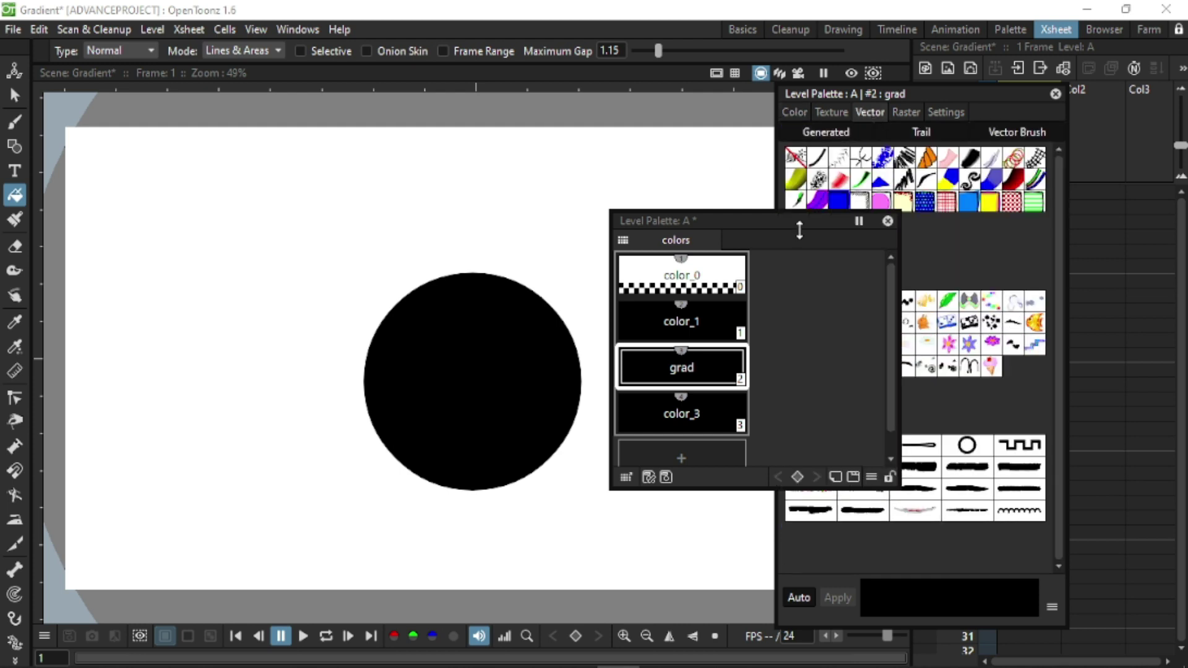
{"action": "left_click", "coordinate": [920, 96]}
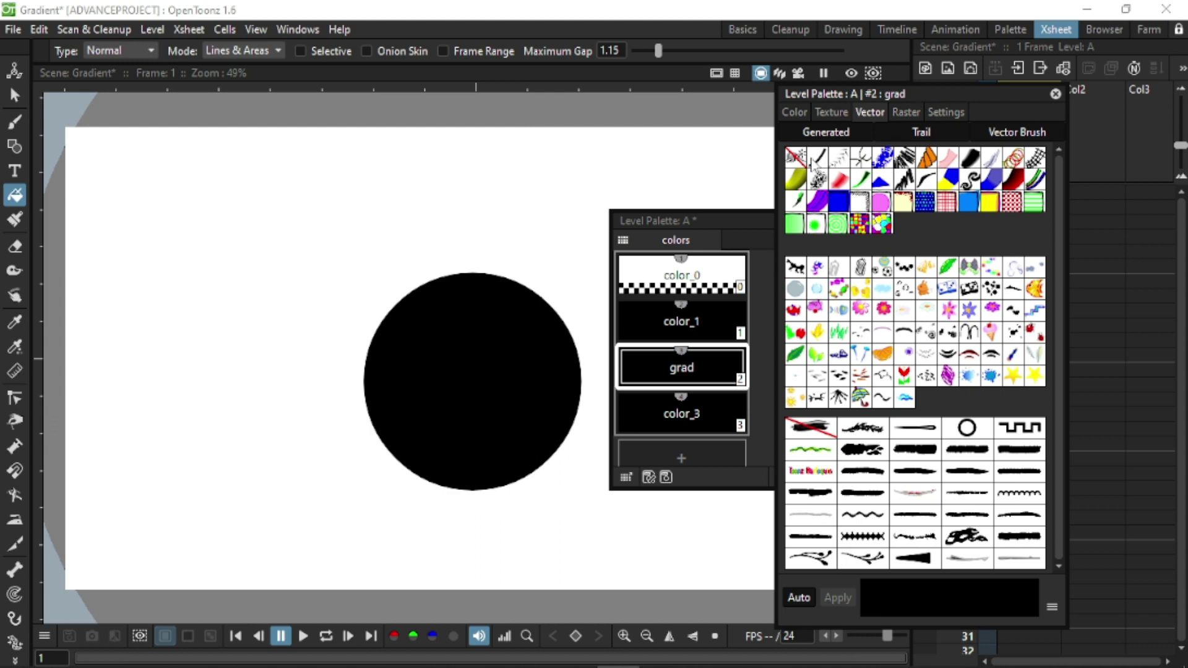
{"action": "left_click", "coordinate": [827, 132]}
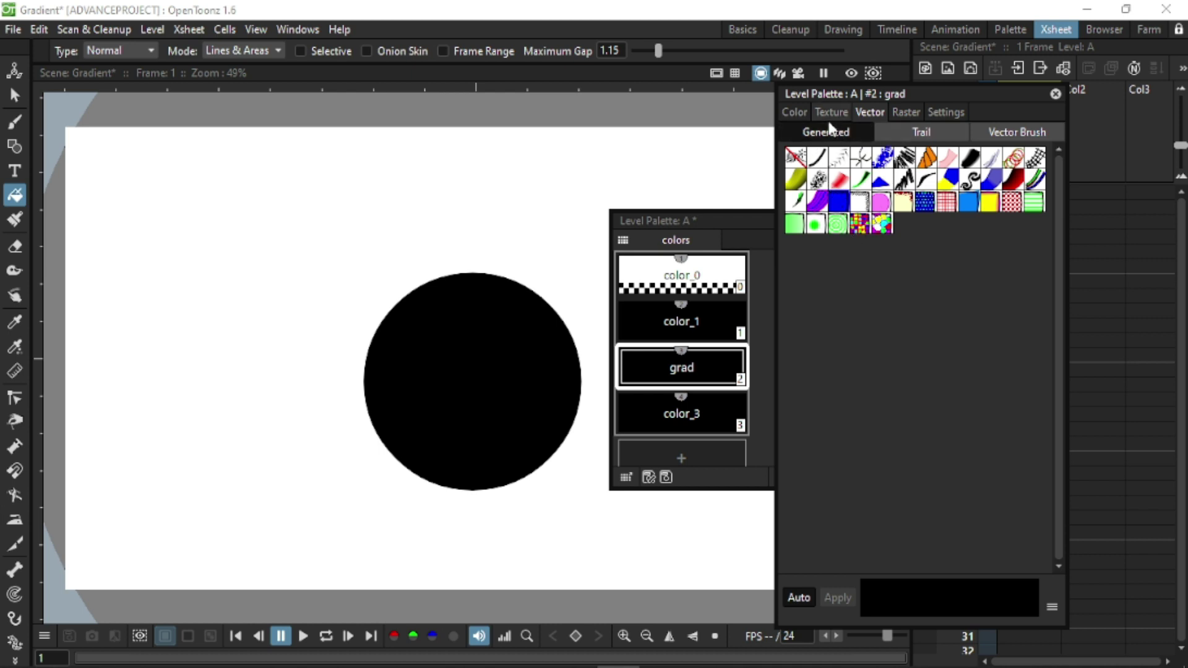
{"action": "left_click", "coordinate": [816, 227]}
{"action": "left_click", "coordinate": [833, 221]}
Fill the circle with the grad style and change the gradient's centre colour to pale blue, RGB 235, 250, 255
{"action": "left_click_drag", "start_coordinate": [853, 213], "coordinate": [850, 274]}
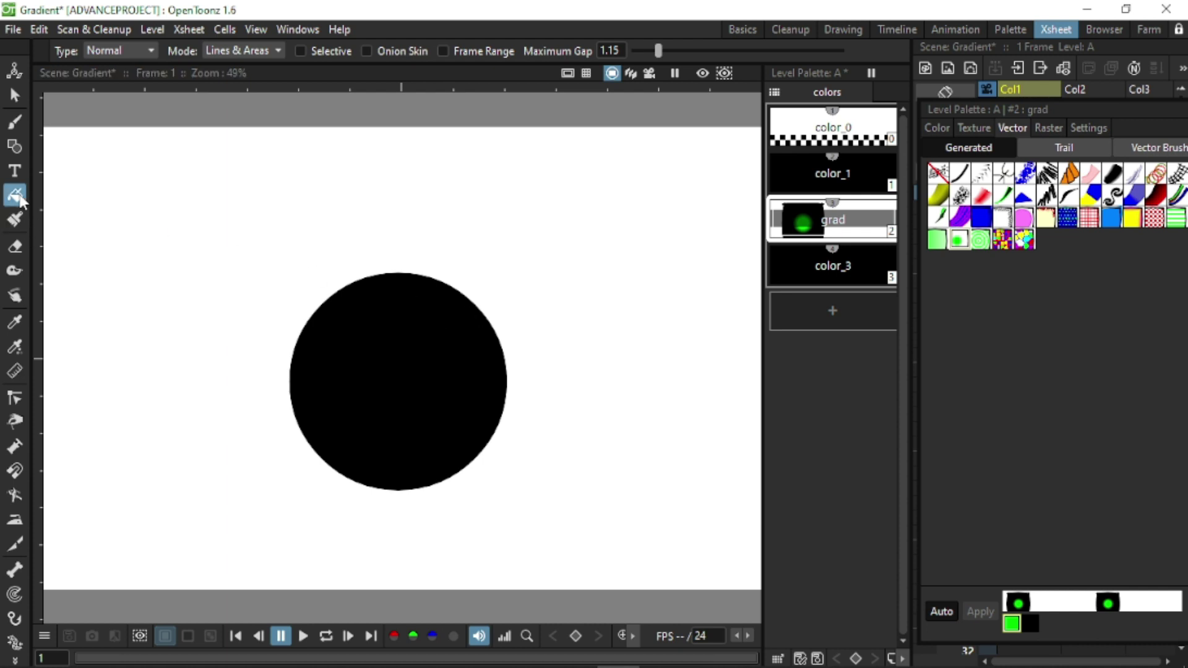
{"action": "left_click", "coordinate": [409, 372]}
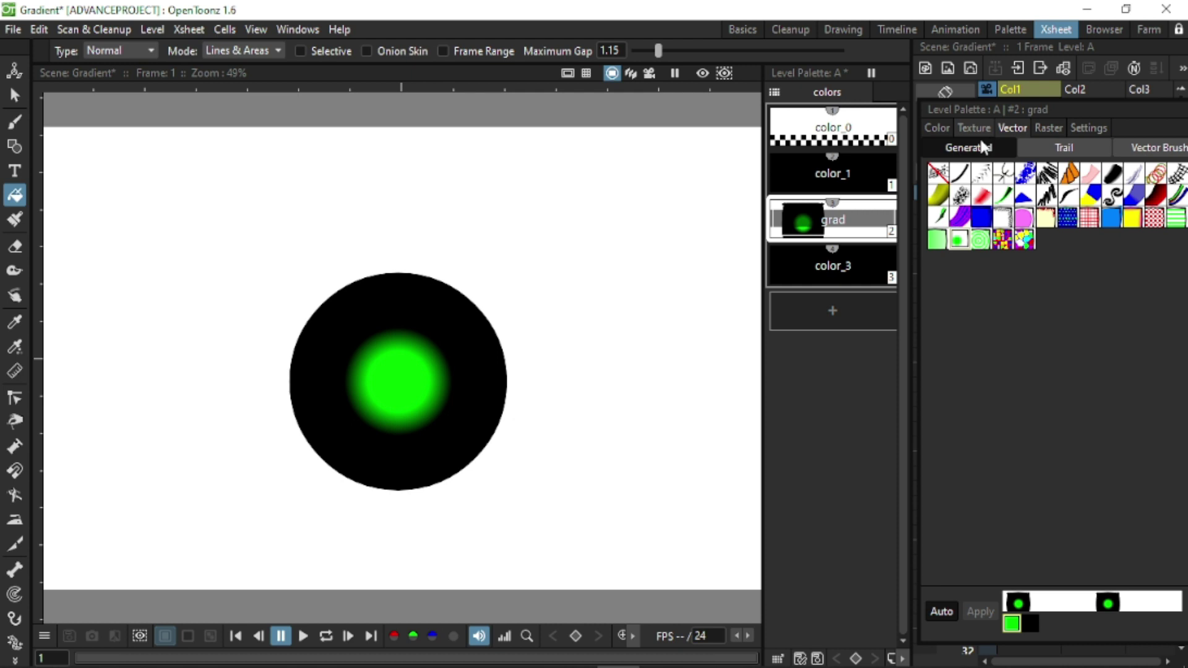
{"action": "left_click", "coordinate": [937, 128]}
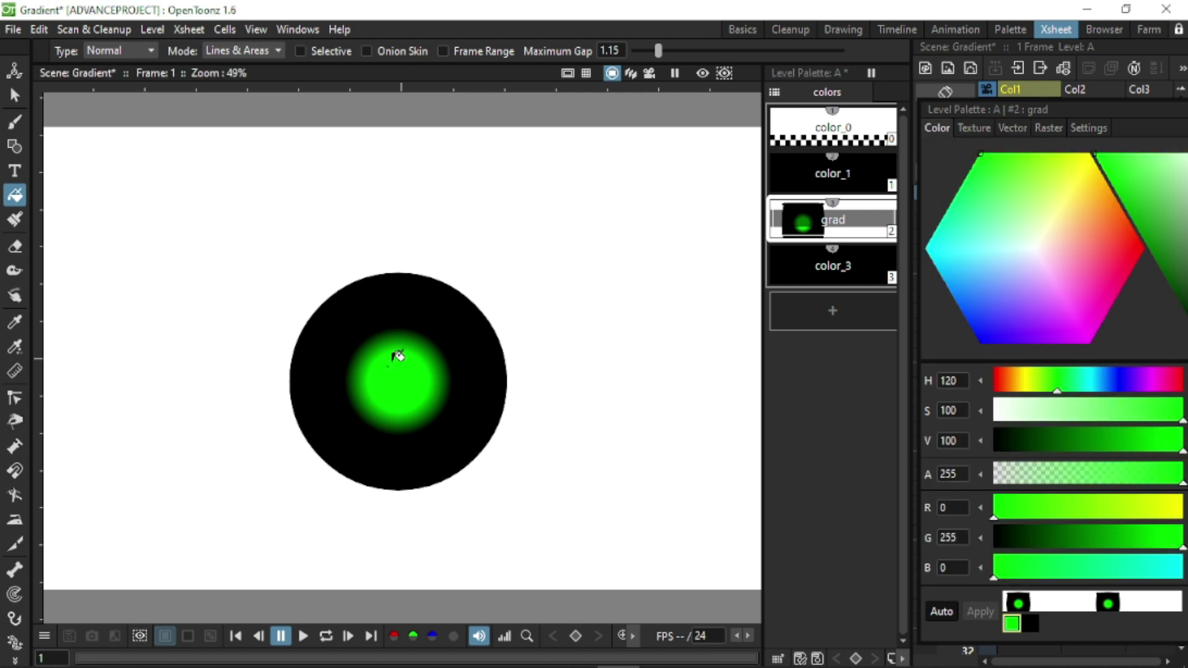
{"action": "left_click", "coordinate": [1027, 250]}
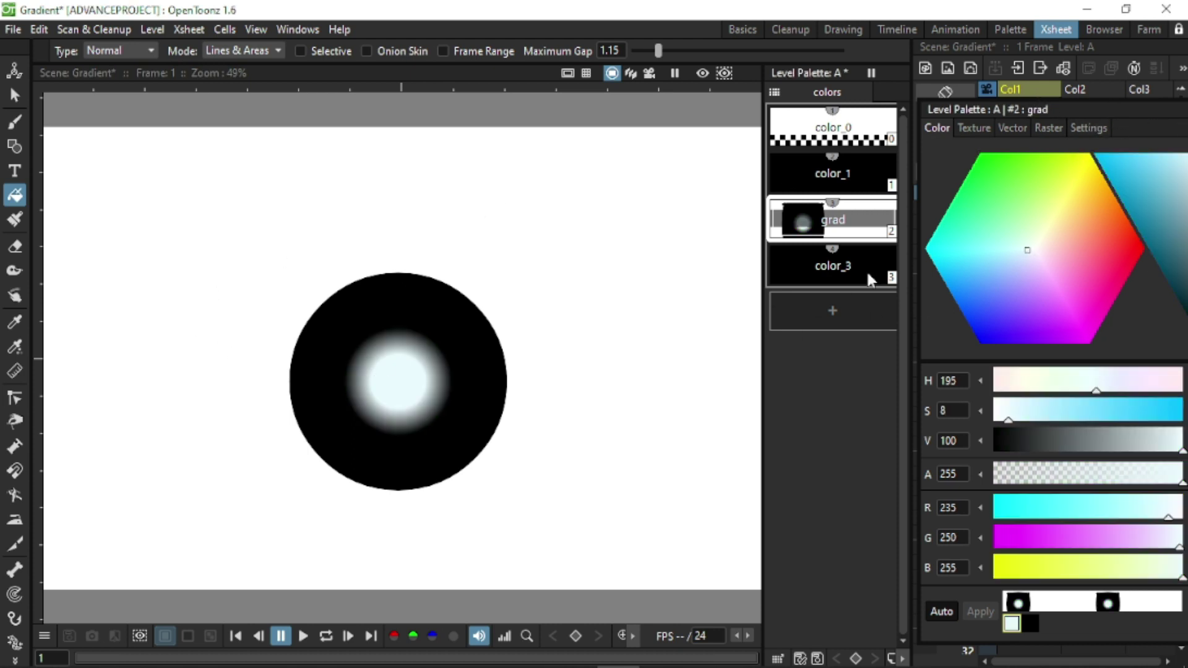
Set the grad style's Radius and Smoothness to 100 and close its editor
{"action": "left_click_drag", "start_coordinate": [1135, 110], "coordinate": [844, 115]}
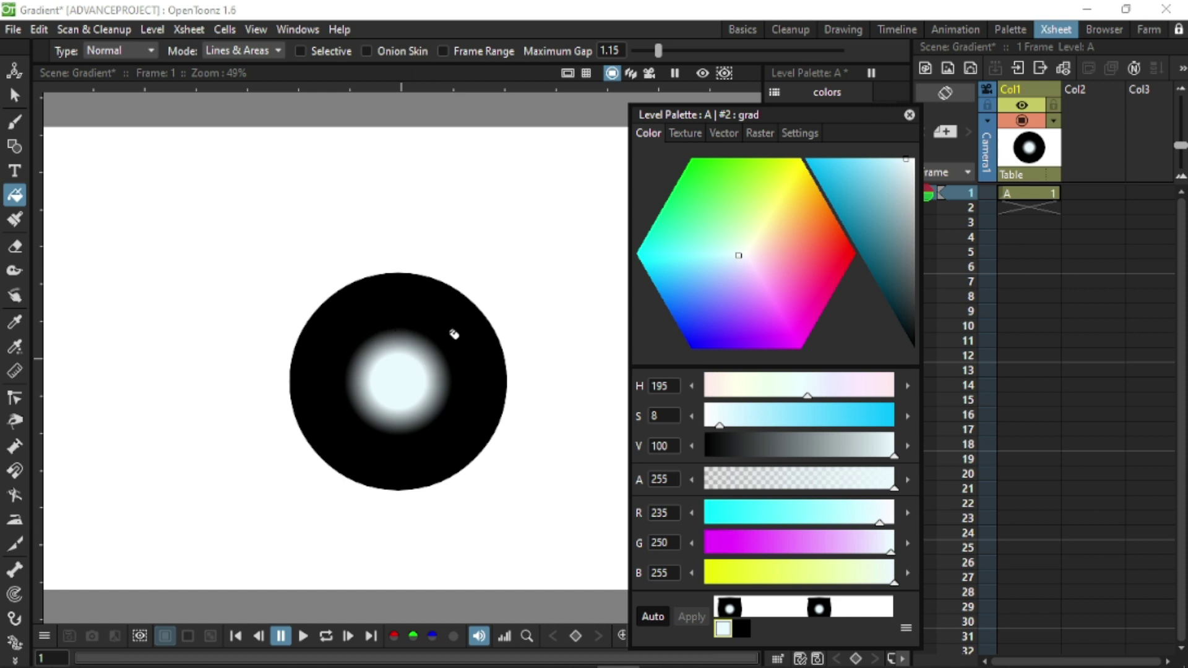
{"action": "left_click", "coordinate": [804, 137]}
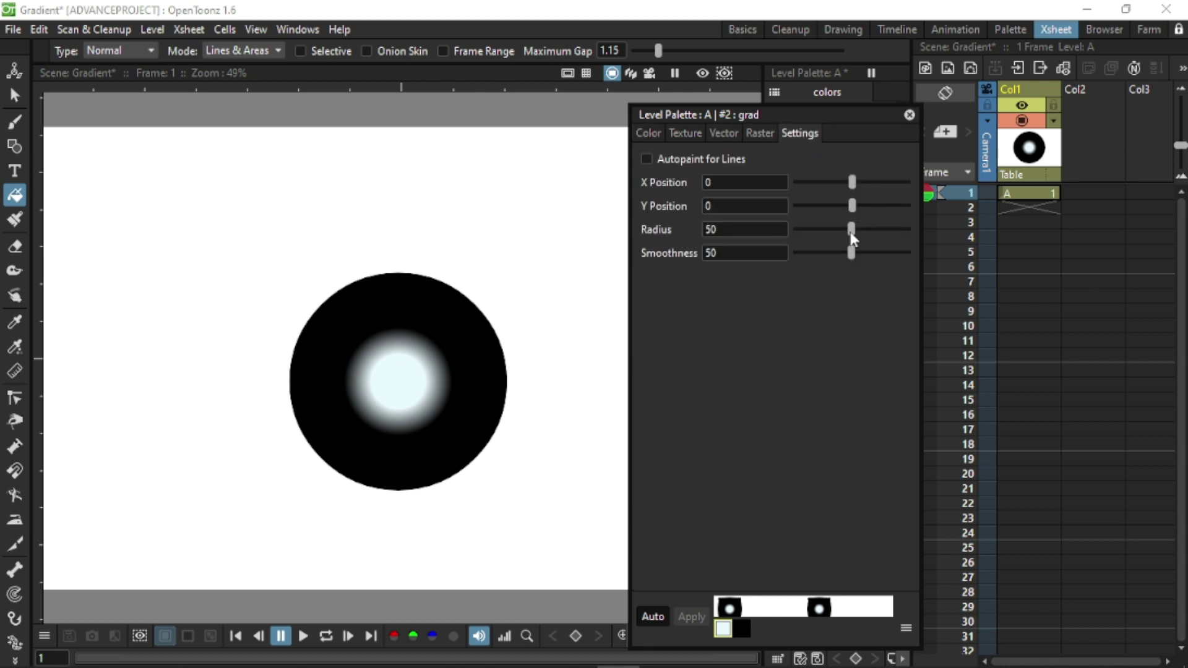
{"action": "left_click_drag", "start_coordinate": [852, 234], "coordinate": [927, 254]}
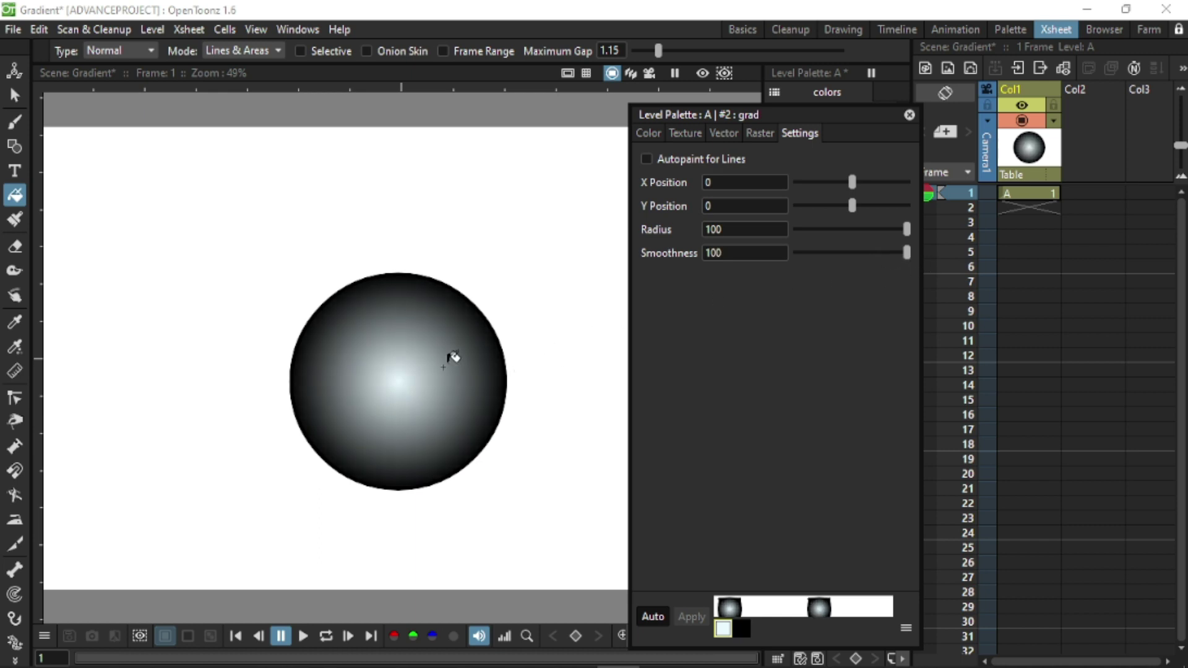
{"action": "left_click", "coordinate": [909, 115]}
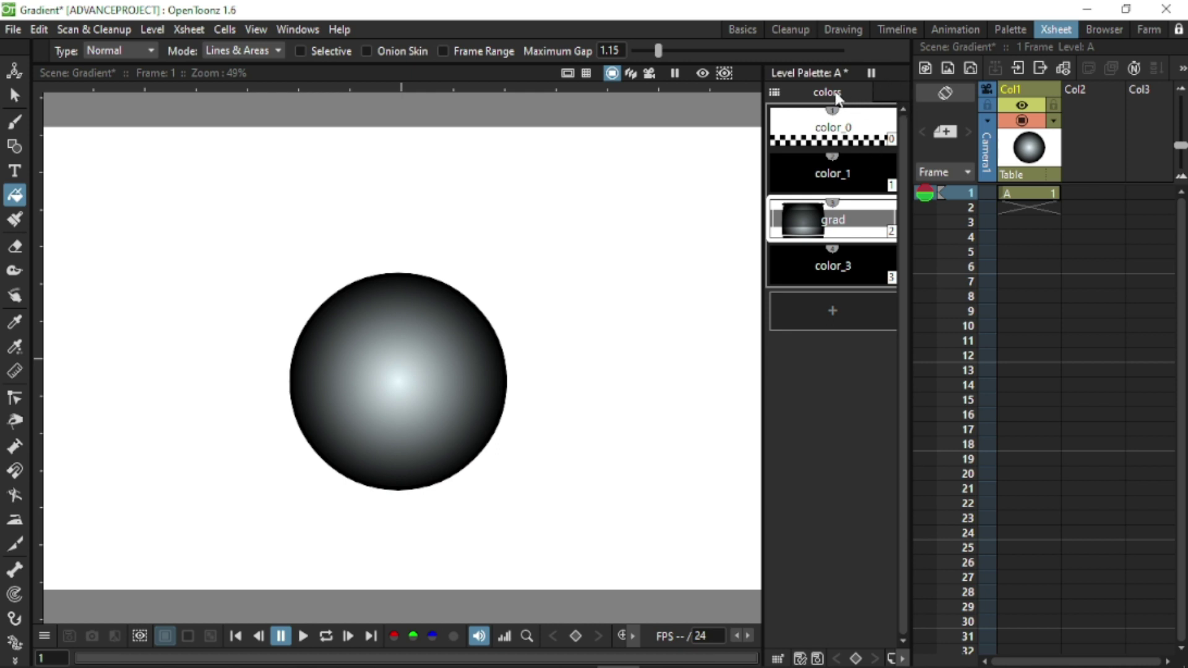
Detach the palette from the canvas area and reposition the gradient-filled circle at the canvas's upper-left edge
{"action": "left_click_drag", "start_coordinate": [848, 71], "coordinate": [1046, 142]}
{"action": "scroll", "coordinate": [804, 344], "scroll_direction": "down", "scroll_amount": 2}
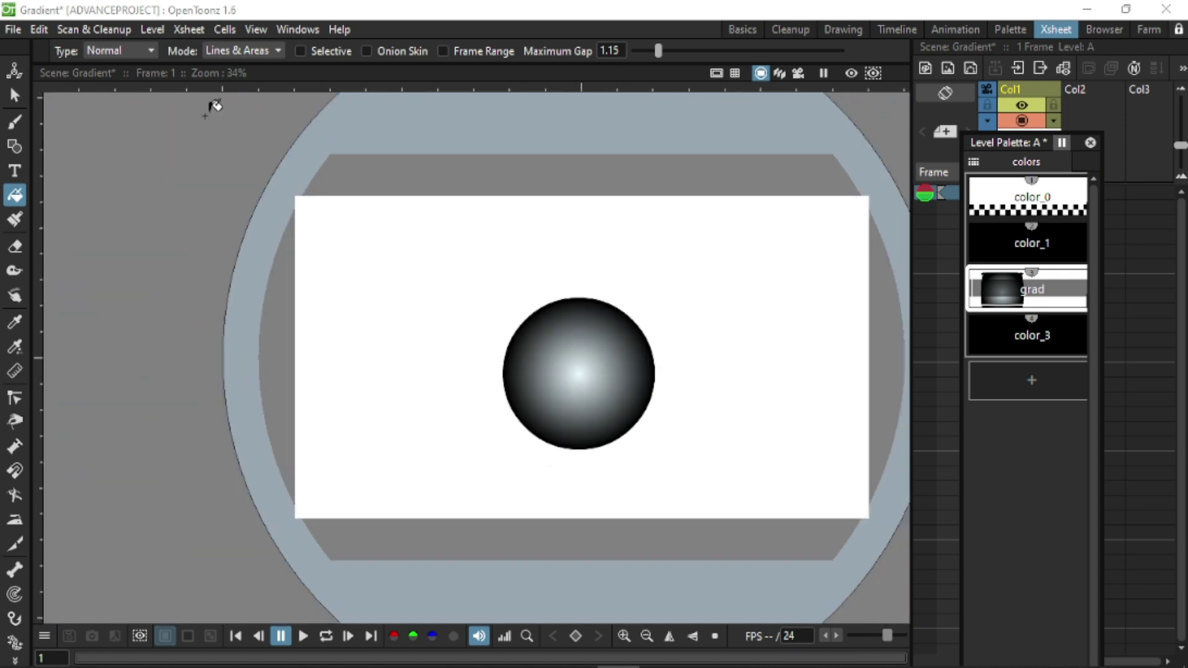
{"action": "left_click", "coordinate": [15, 95]}
{"action": "left_click_drag", "start_coordinate": [578, 373], "coordinate": [437, 309]}
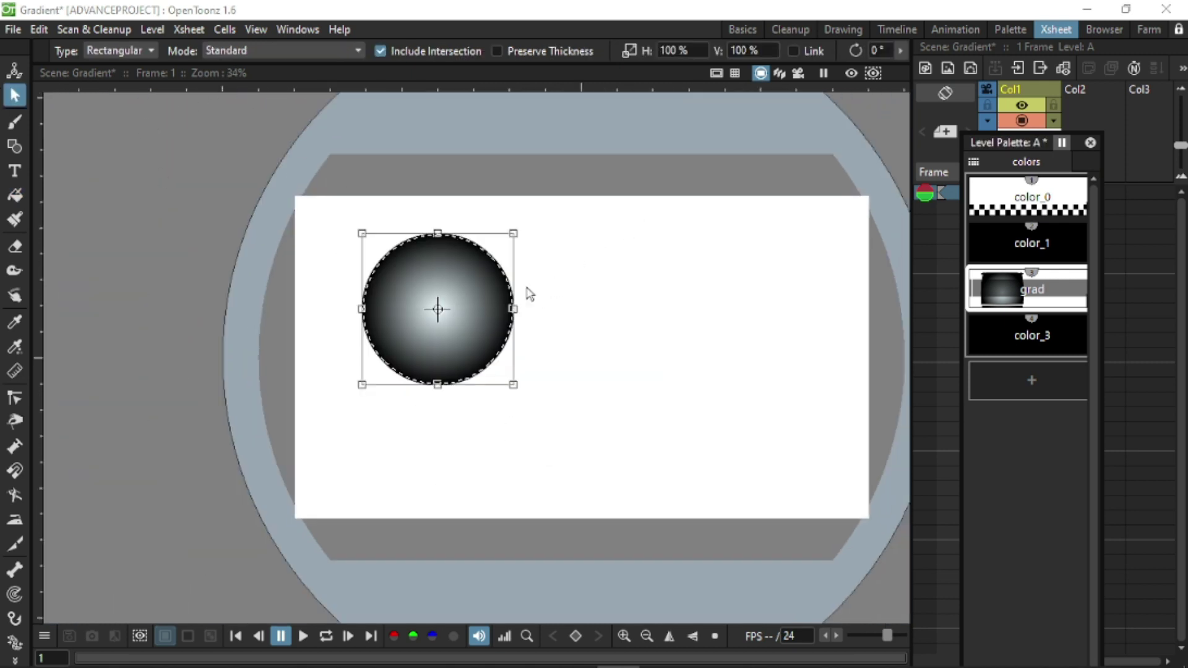
{"action": "left_click_drag", "start_coordinate": [487, 254], "coordinate": [552, 413]}
{"action": "left_click_drag", "start_coordinate": [547, 405], "coordinate": [497, 227]}
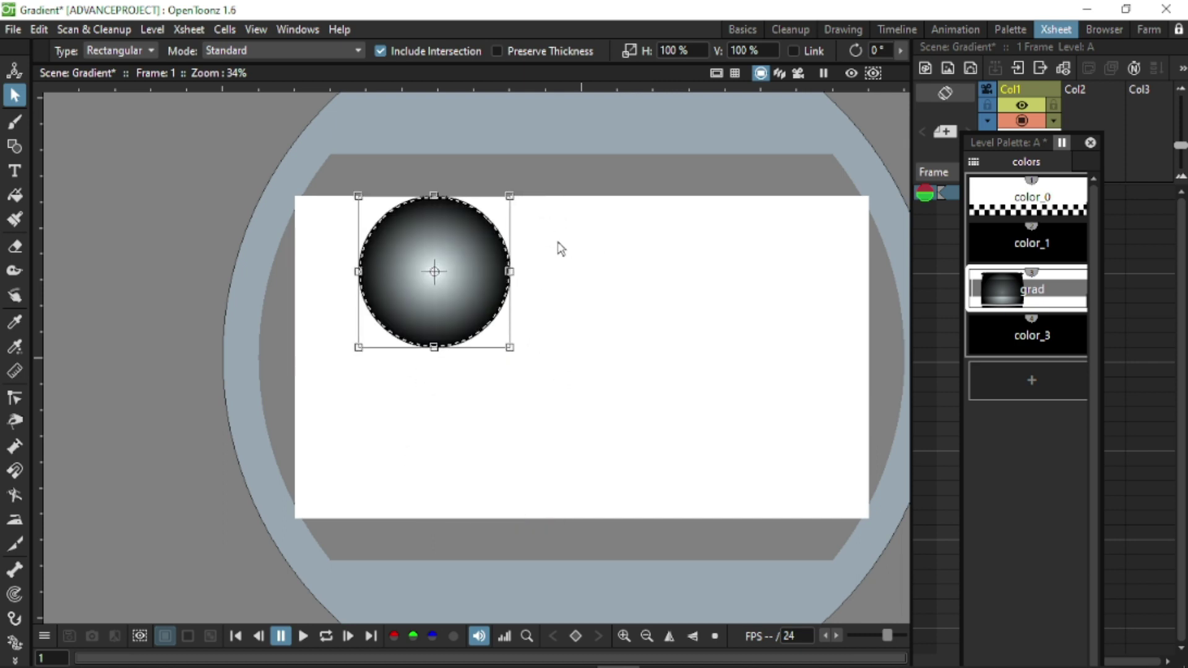